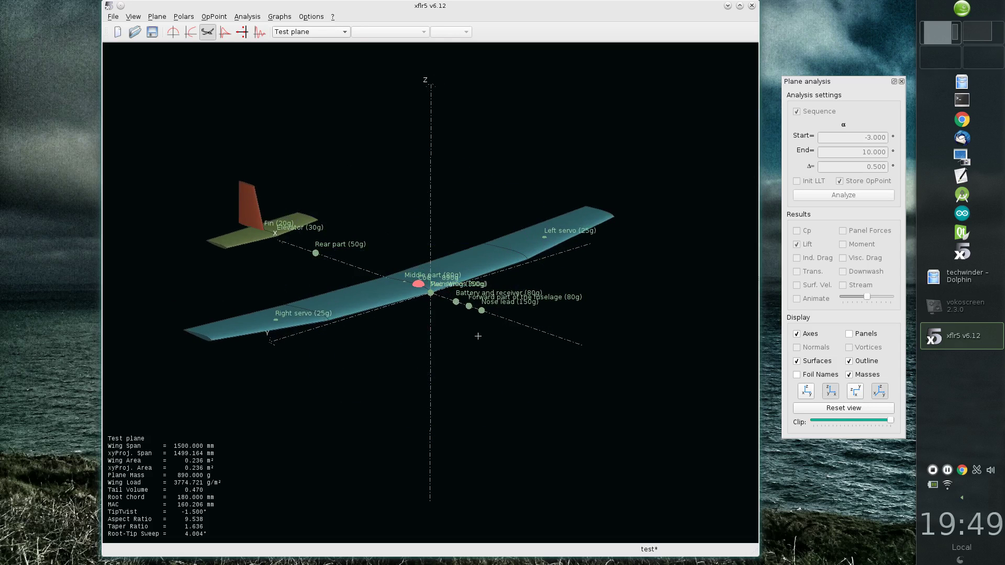
Step: Switch to the polar view and show all four polar graphs
left_click(191, 33)
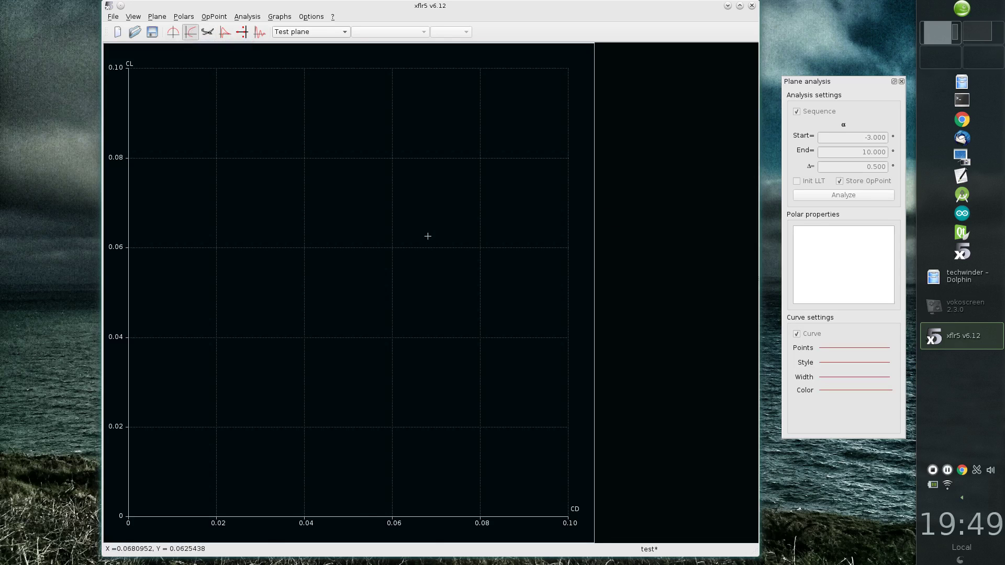
key("4")
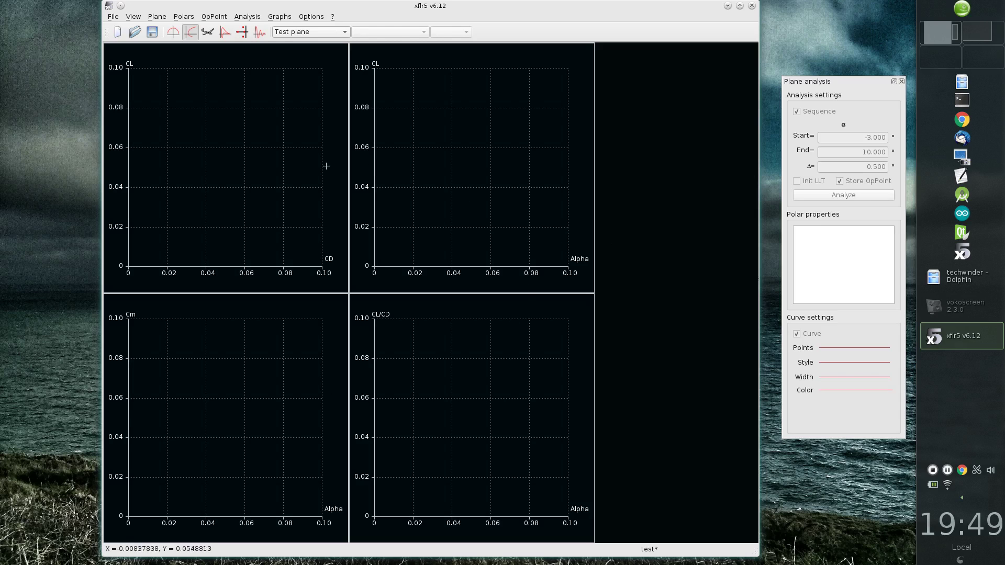
Step: Define a Type 2 (Fixed Lift) analysis for the test plane with the ring vortex (VLM2) method, using plane inertia and wing planform reference dimensions
left_click(247, 17)
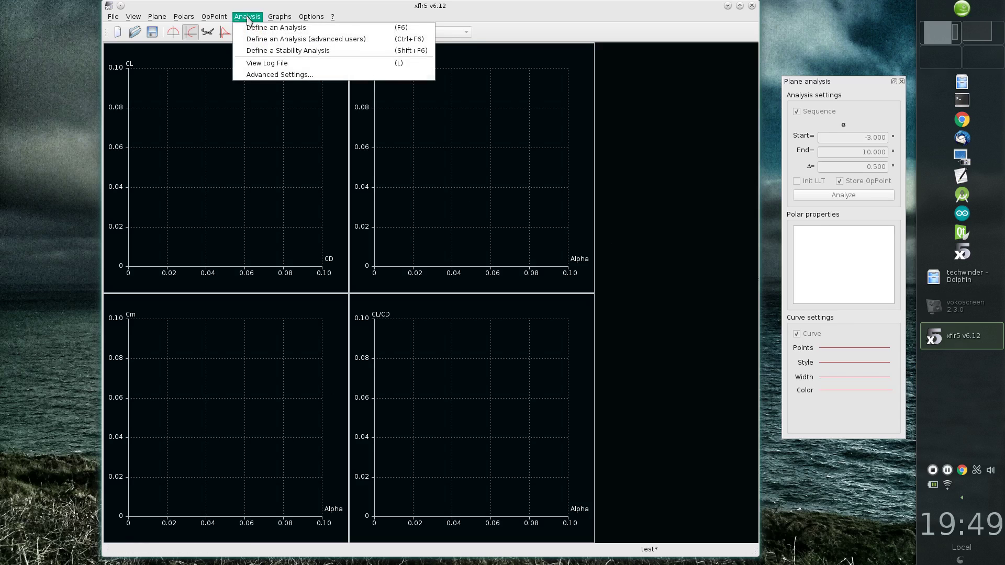
left_click(268, 28)
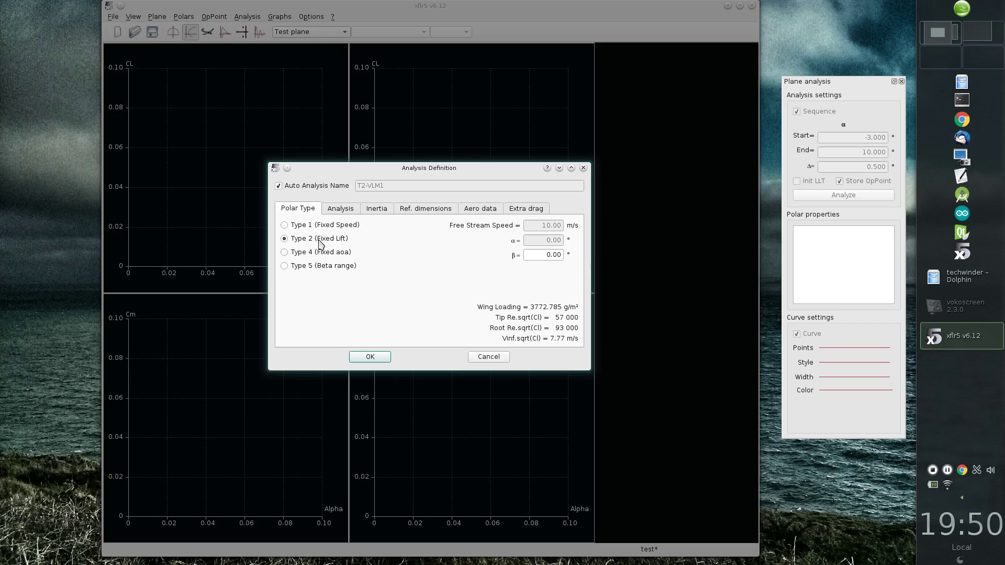
left_click(351, 212)
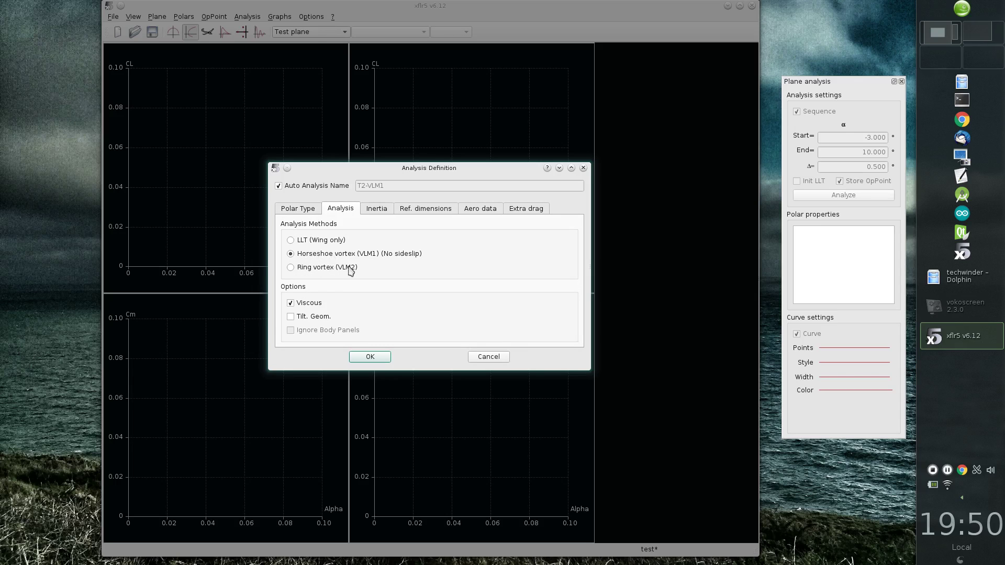
left_click(291, 268)
left_click(386, 210)
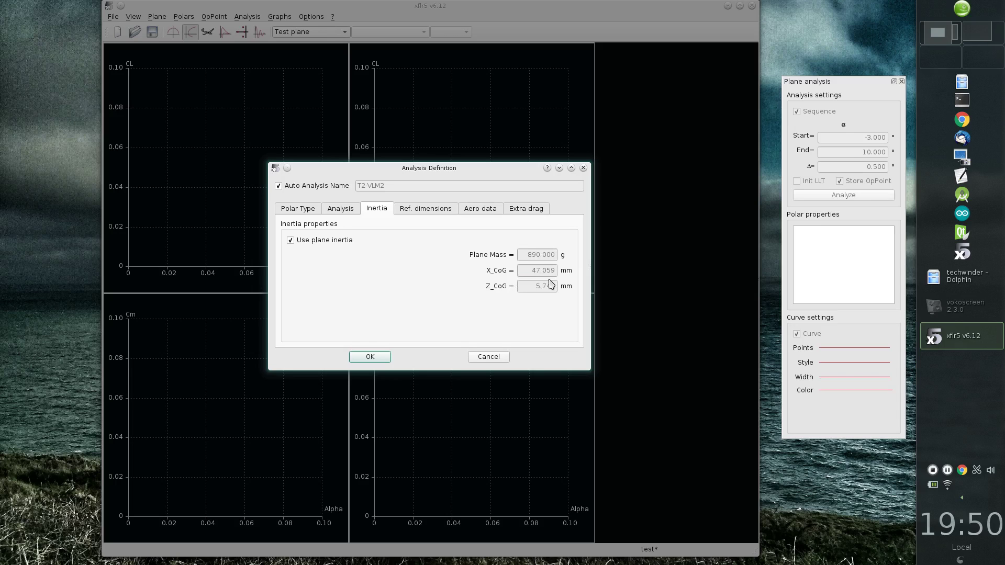
left_click(433, 210)
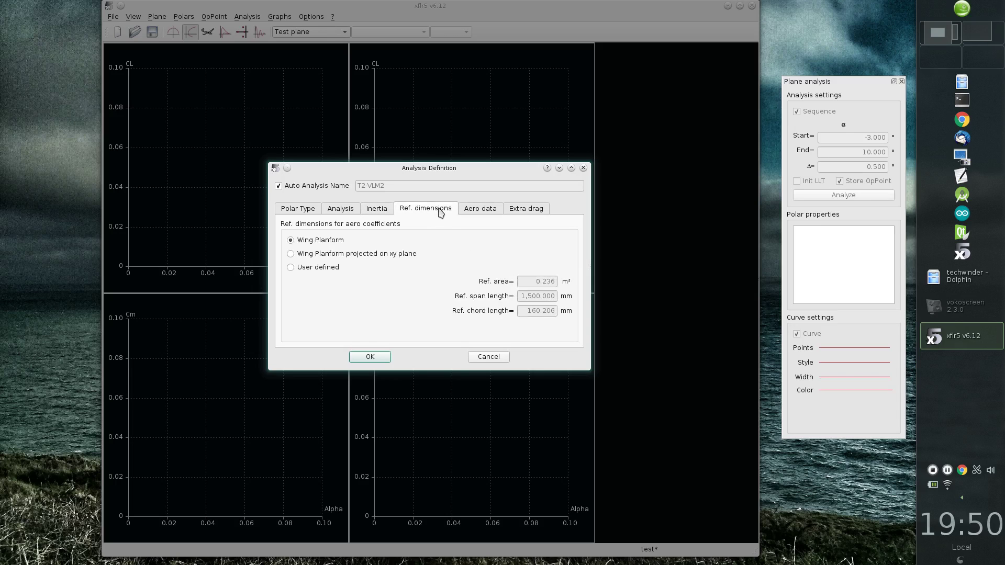
left_click(488, 213)
left_click(534, 212)
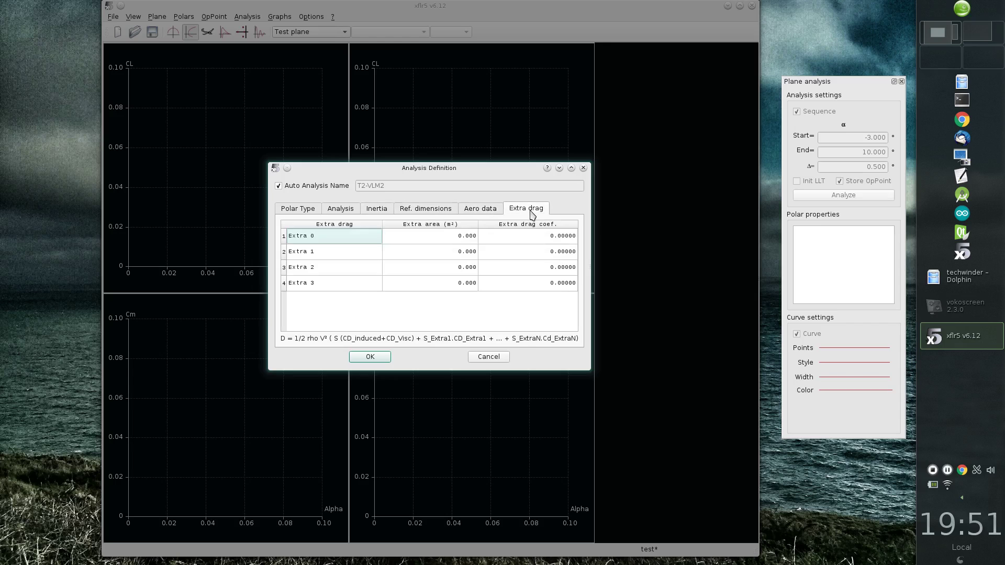
left_click(421, 209)
left_click(370, 357)
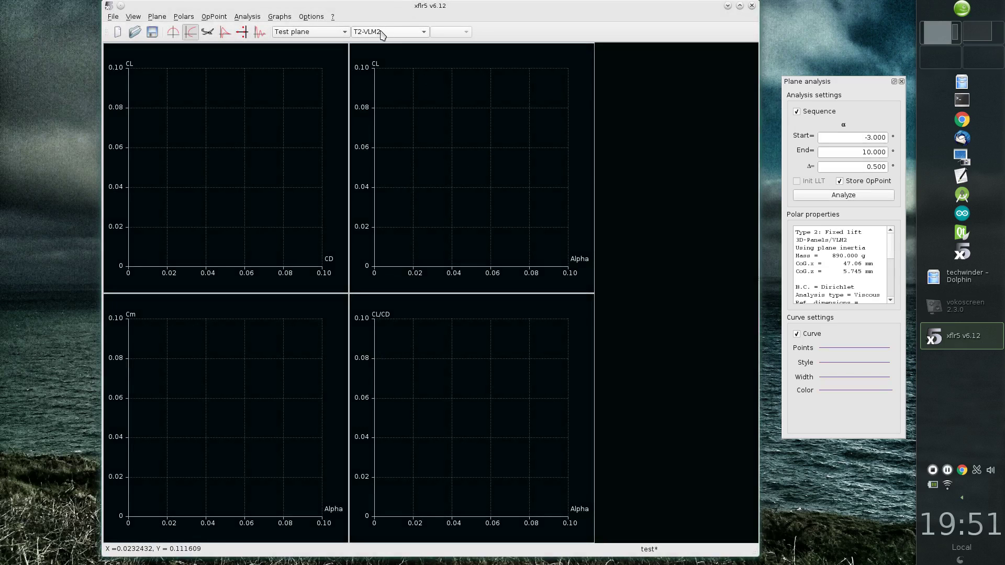
Step: Analyze T2-VLM2 from -3° to 10° in 0.5° steps and give its curve small point markers
left_click(405, 35)
left_click(405, 33)
left_click(872, 198)
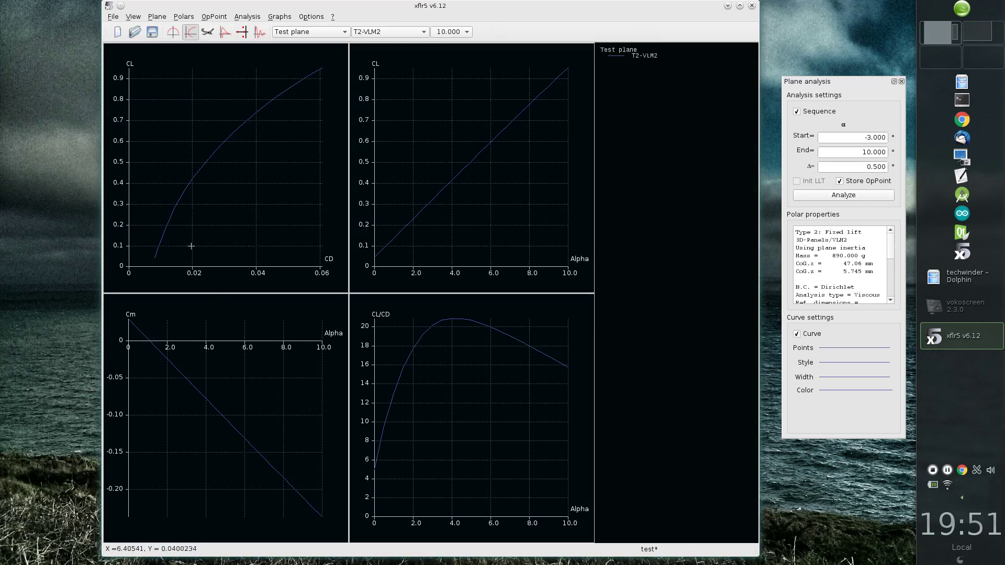
left_click(836, 347)
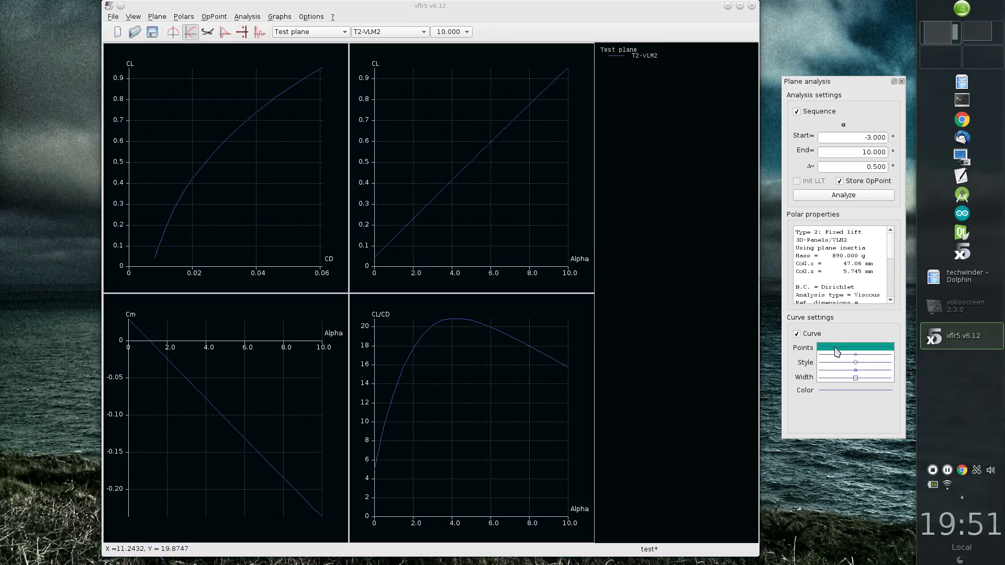
left_click(848, 355)
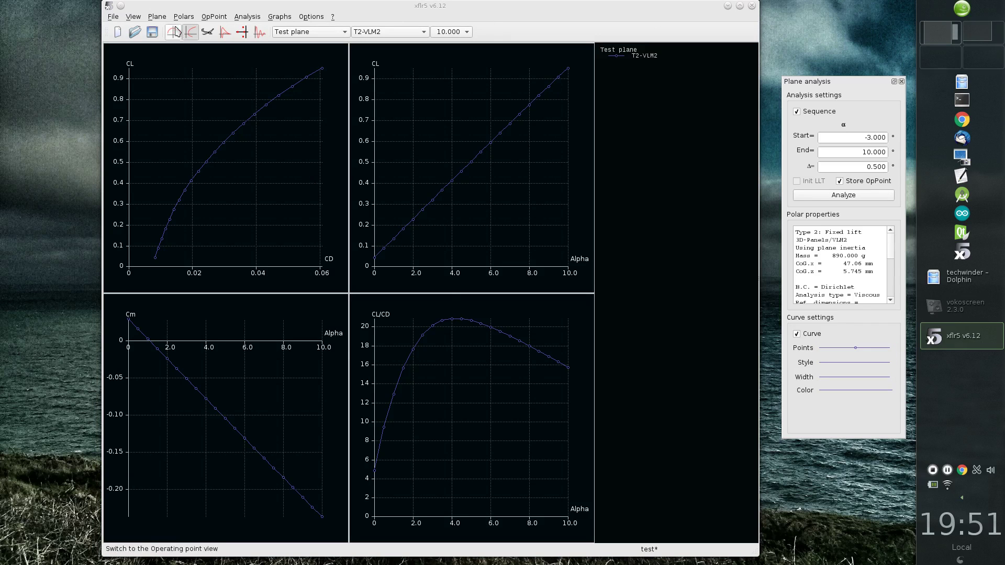
Step: Open the analysis log file and examine the entries about angles skipped because of negative lift
left_click(249, 17)
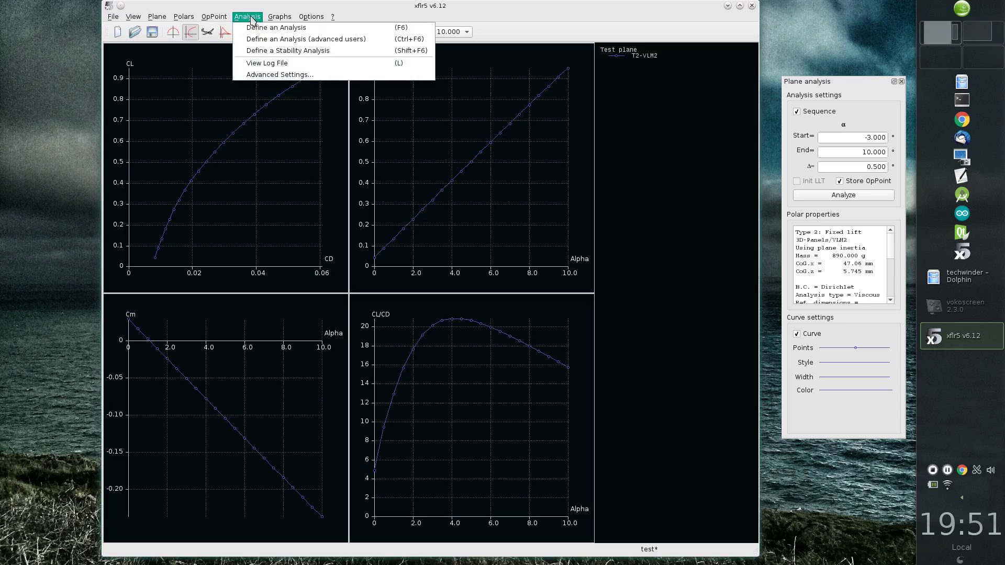
left_click(294, 63)
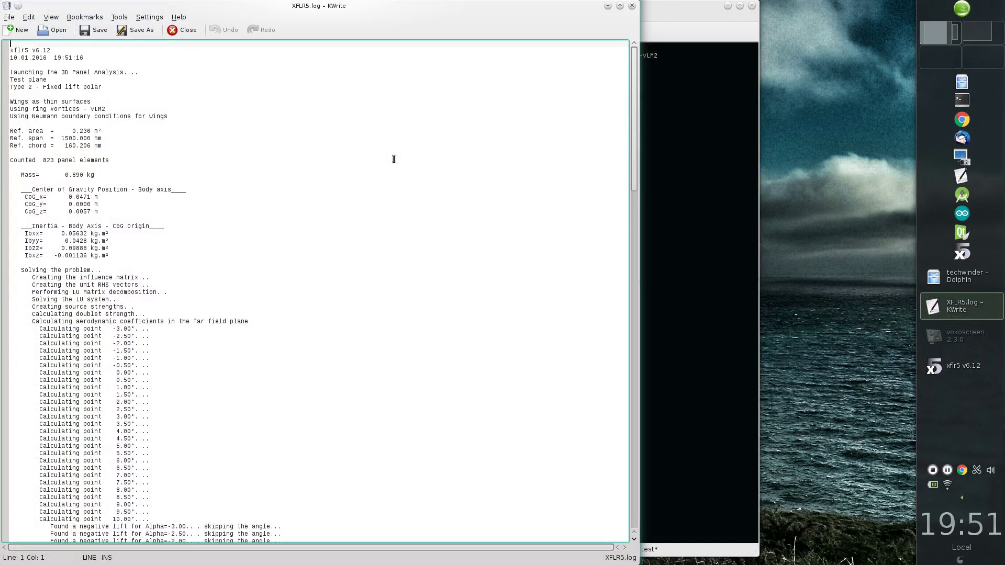
scroll(197, 202, "down", 11)
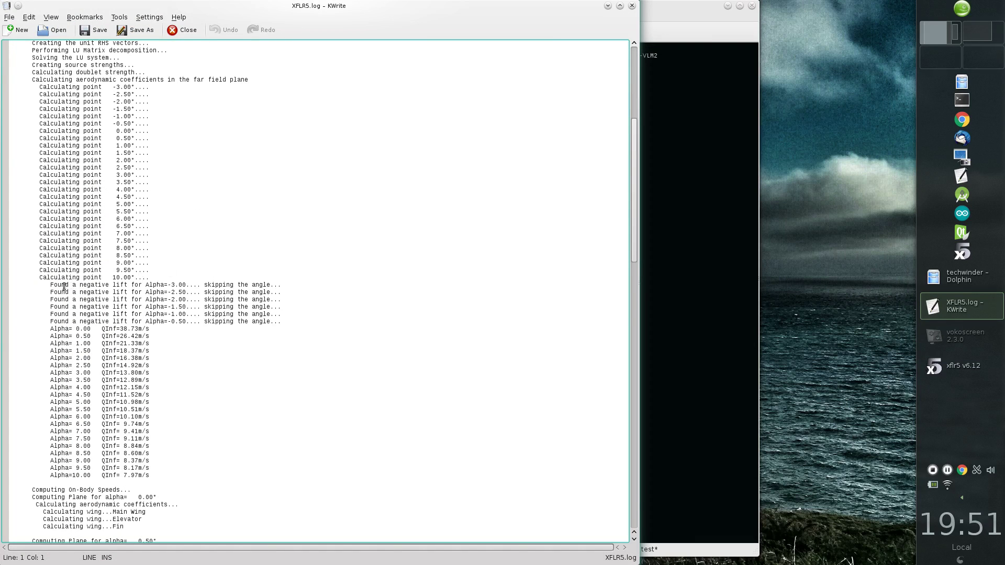
left_click_drag(54, 286, 283, 323)
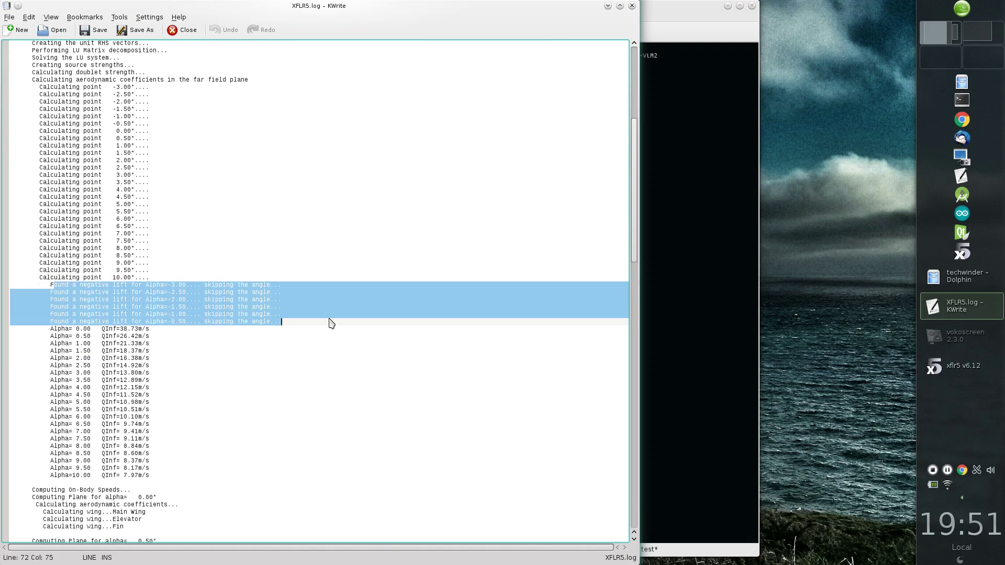
left_click(292, 321)
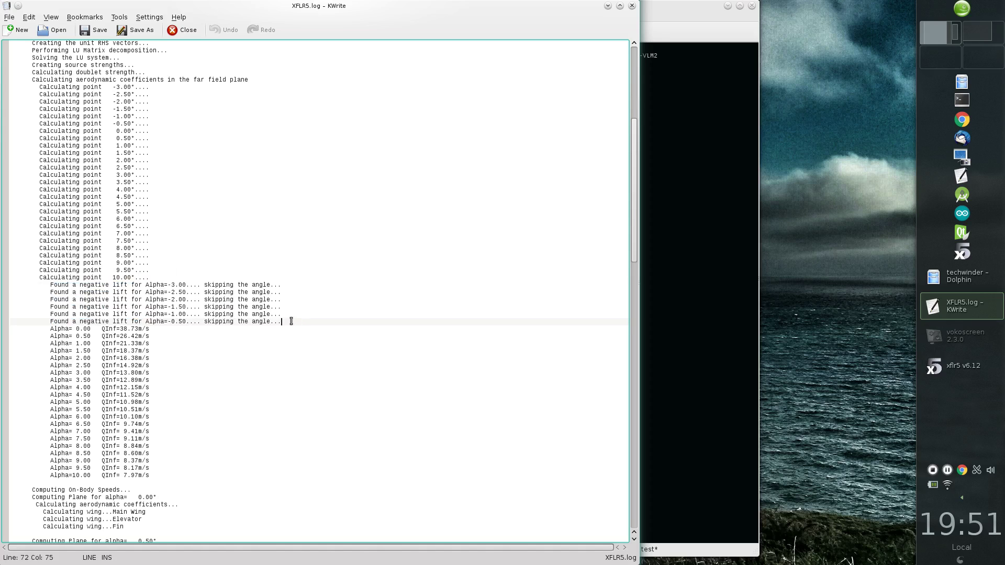
left_click_drag(292, 321, 4, 283)
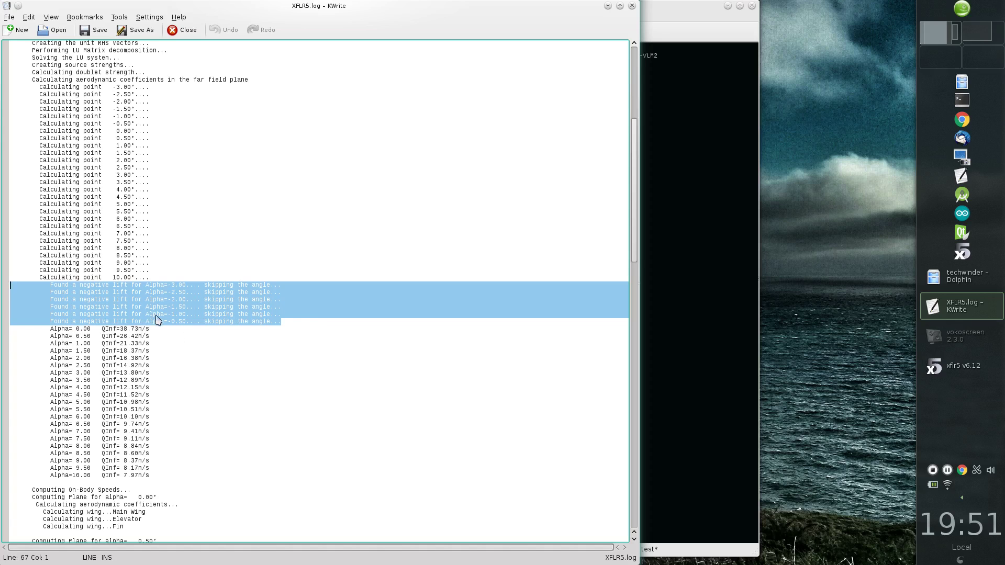
left_click(321, 323)
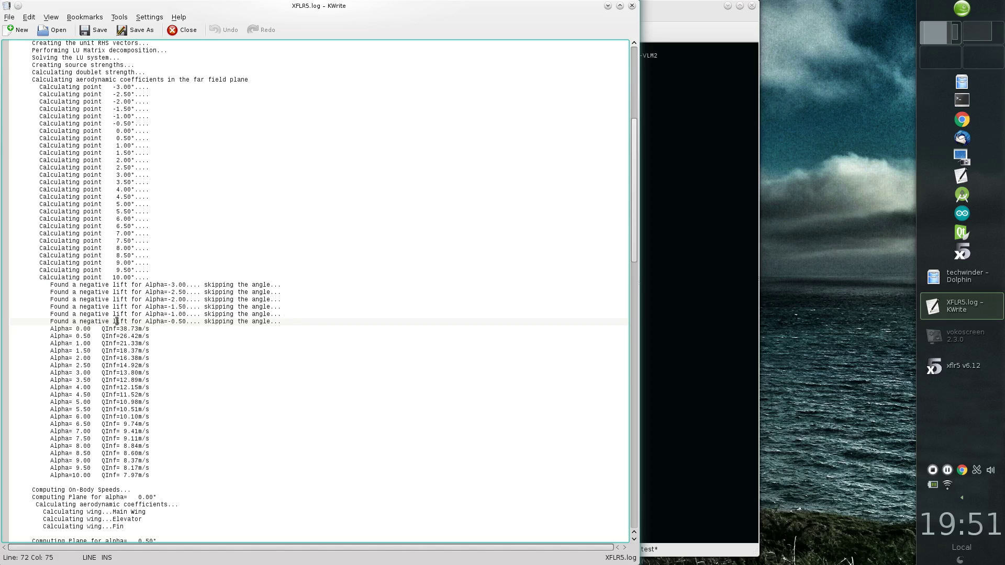
Step: Examine the log's airspeed entry for zero angle of attack, read through to the end of the log and close it
left_click_drag(51, 329, 153, 331)
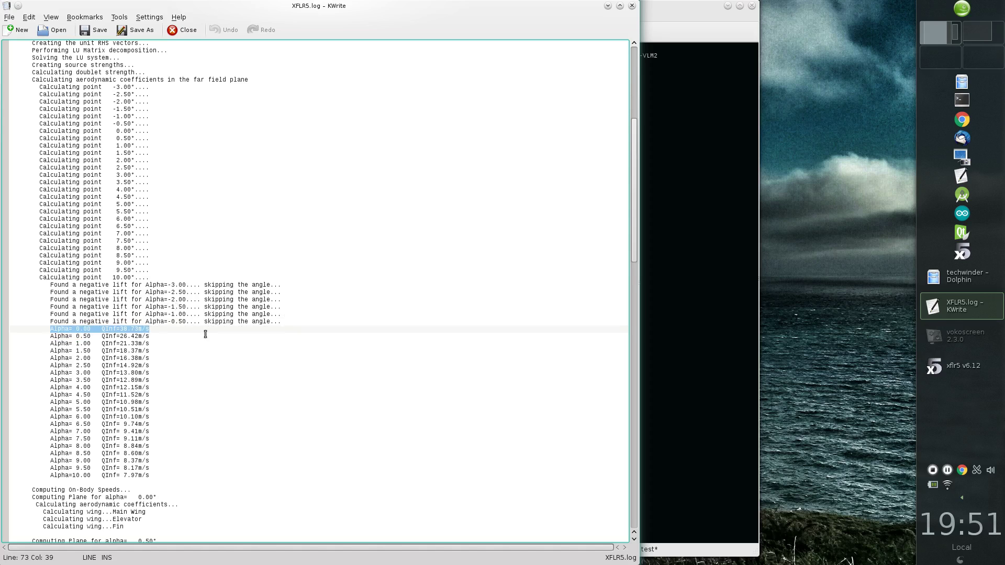
left_click(82, 336)
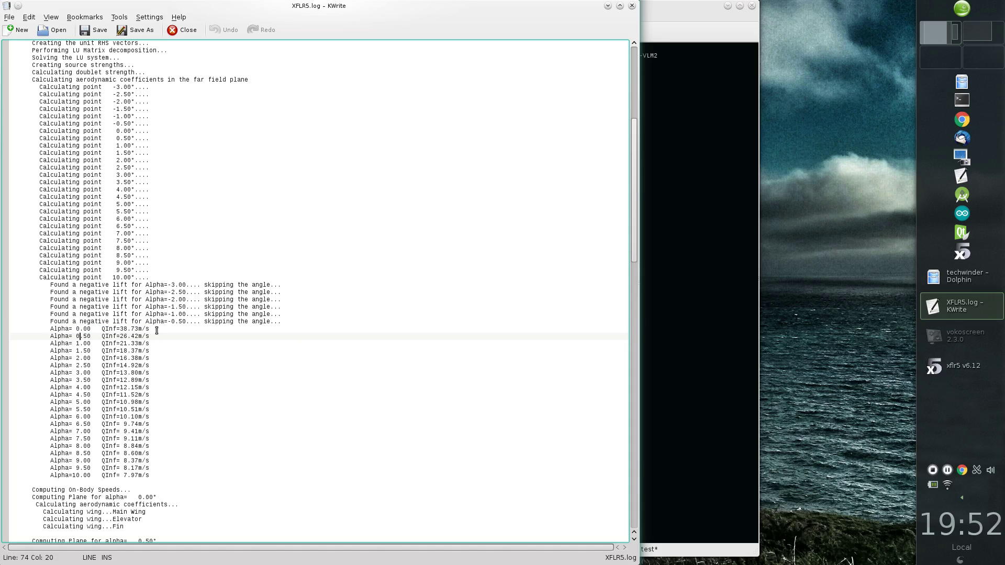
left_click_drag(157, 330, 51, 330)
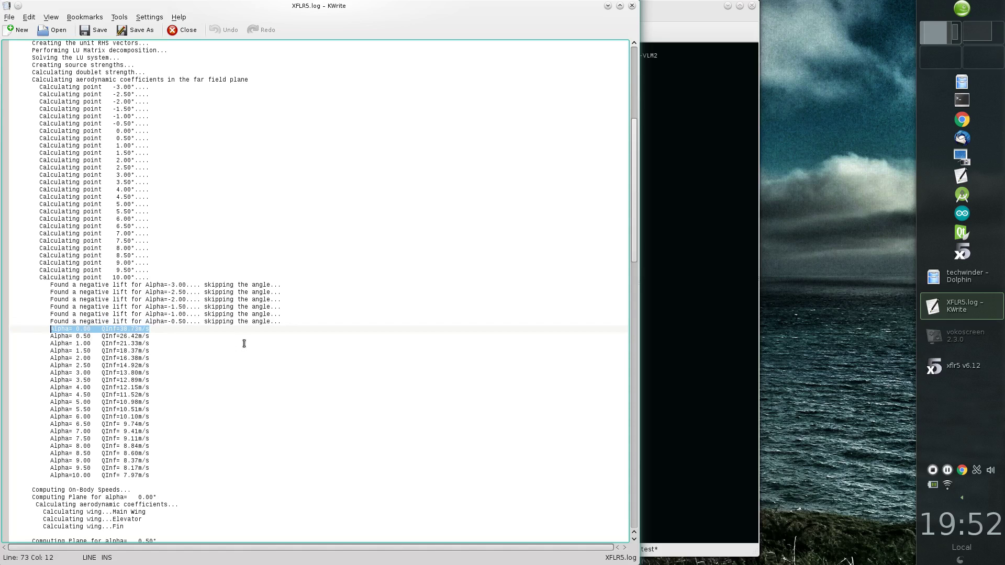
scroll(244, 343, "down", 20)
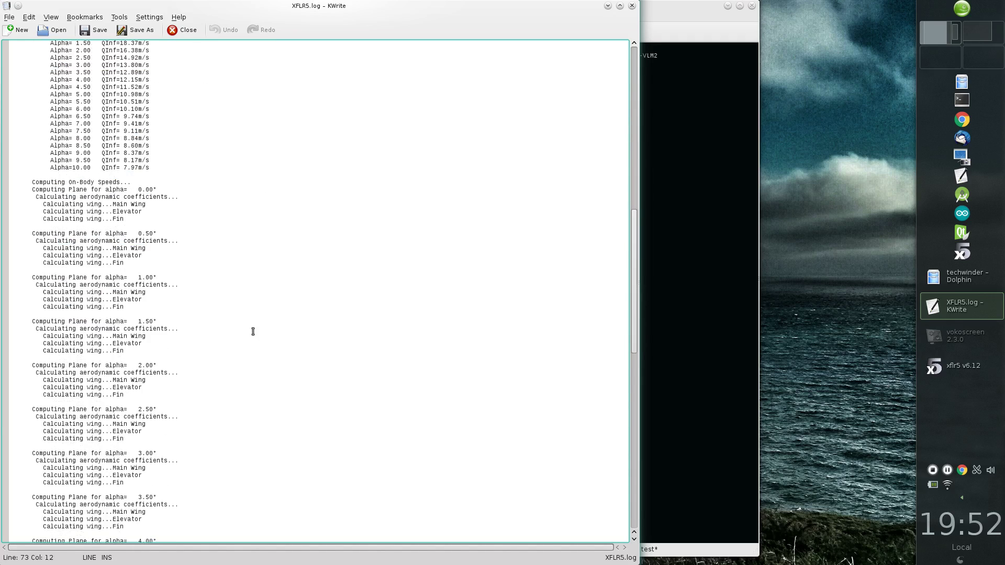
scroll(255, 327, "down", 14)
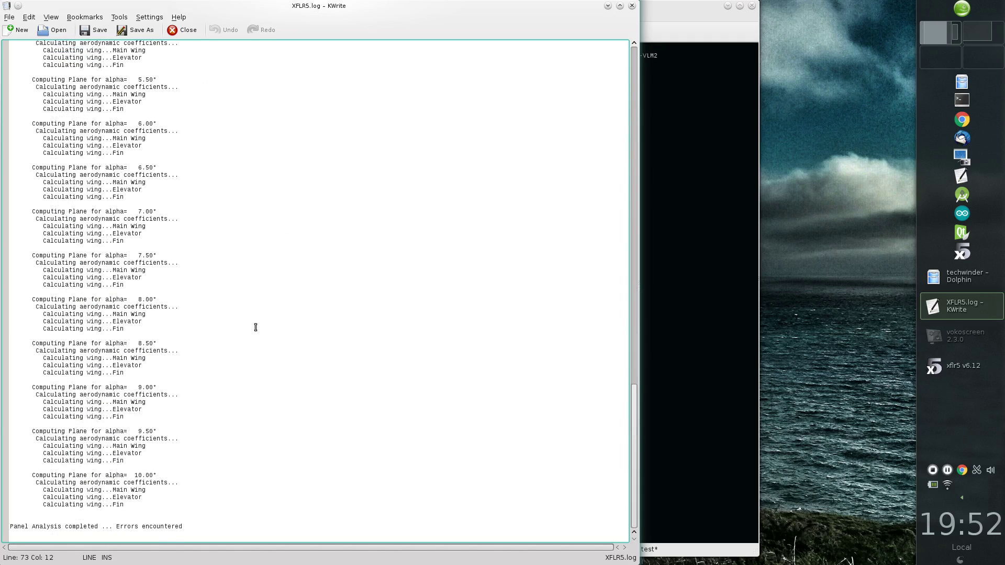
left_click_drag(173, 500, 243, 487)
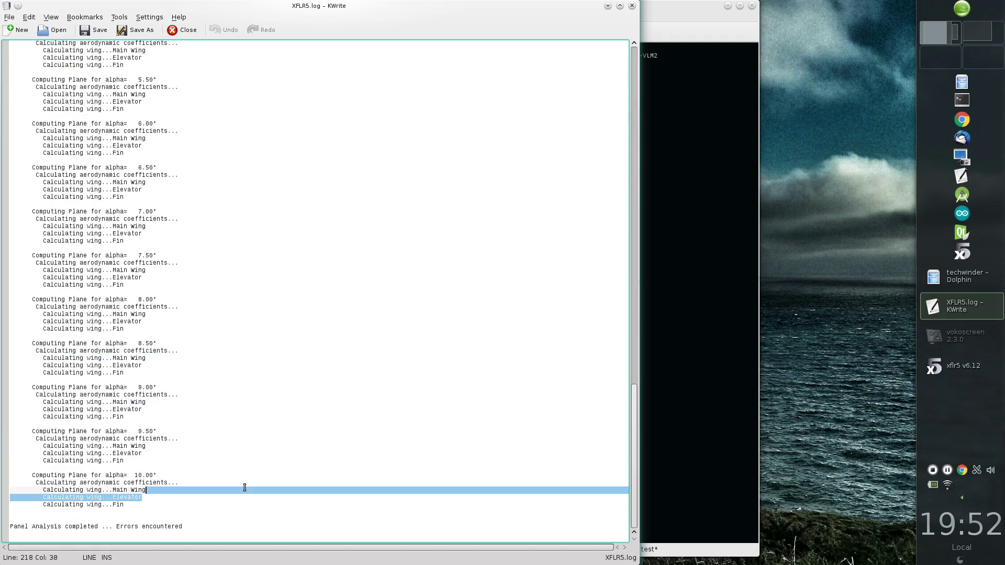
scroll(282, 444, "up", 11)
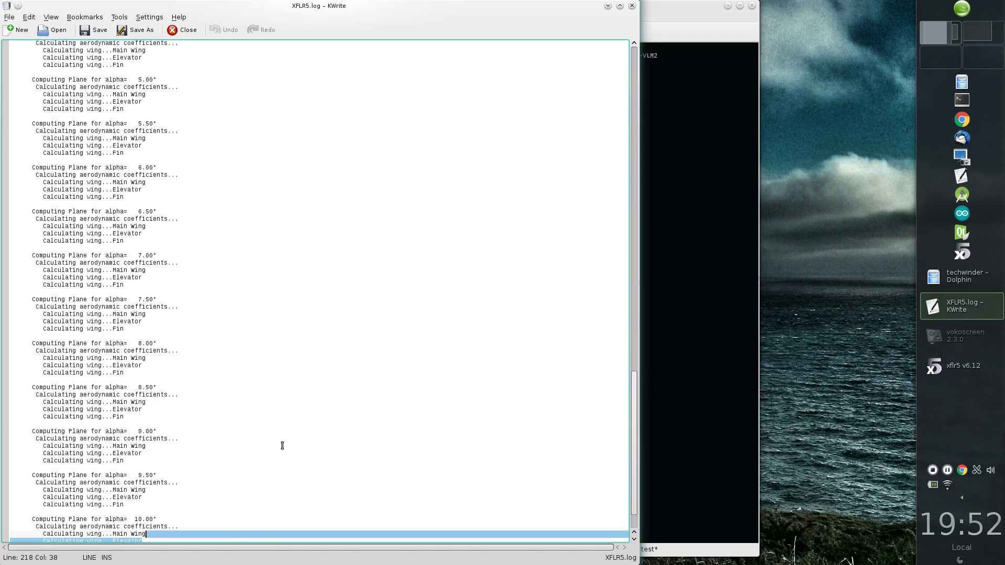
scroll(283, 445, "up", 20)
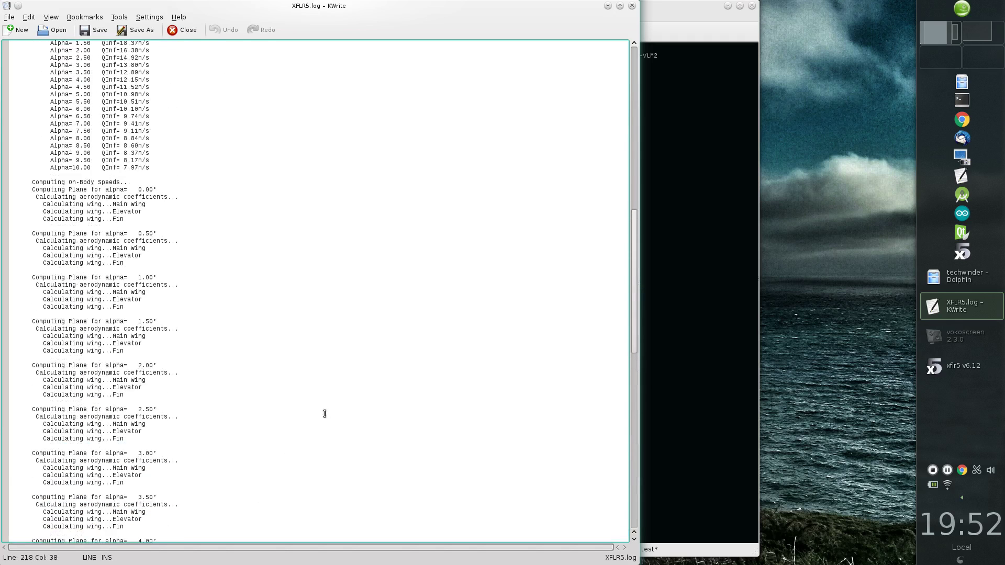
left_click(633, 5)
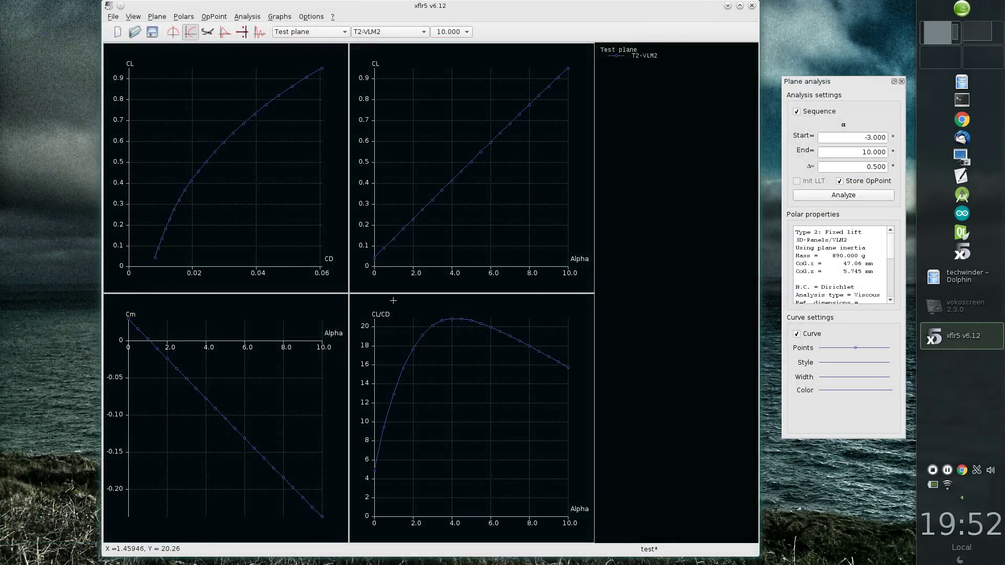
Step: Show the plane in the 3D view, hide the masses and inspect the lift distribution along the wing and tail
left_click(207, 33)
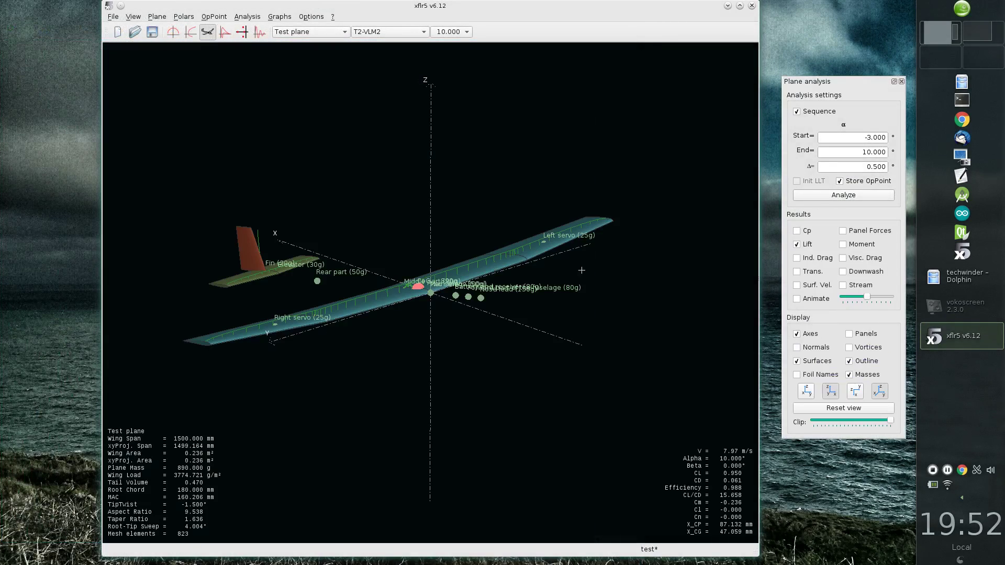
left_click(849, 375)
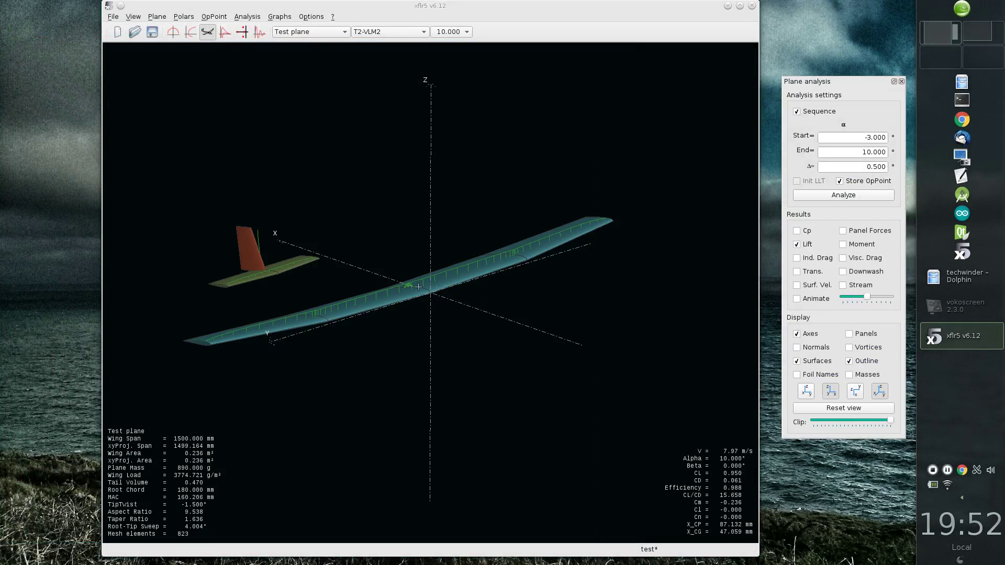
scroll(429, 289, "up", 2)
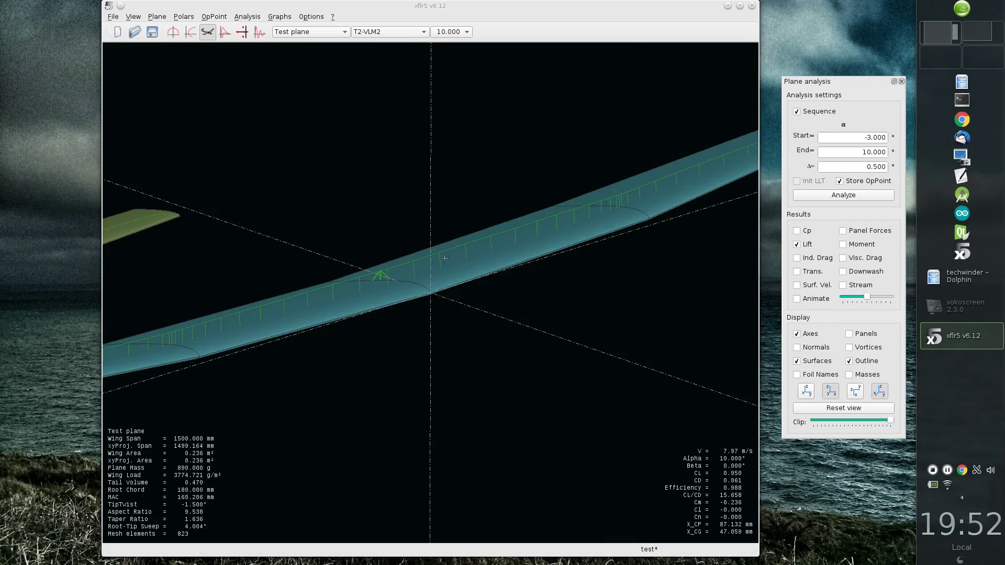
left_click(797, 244)
left_click(810, 247)
scroll(507, 276, "down", 3)
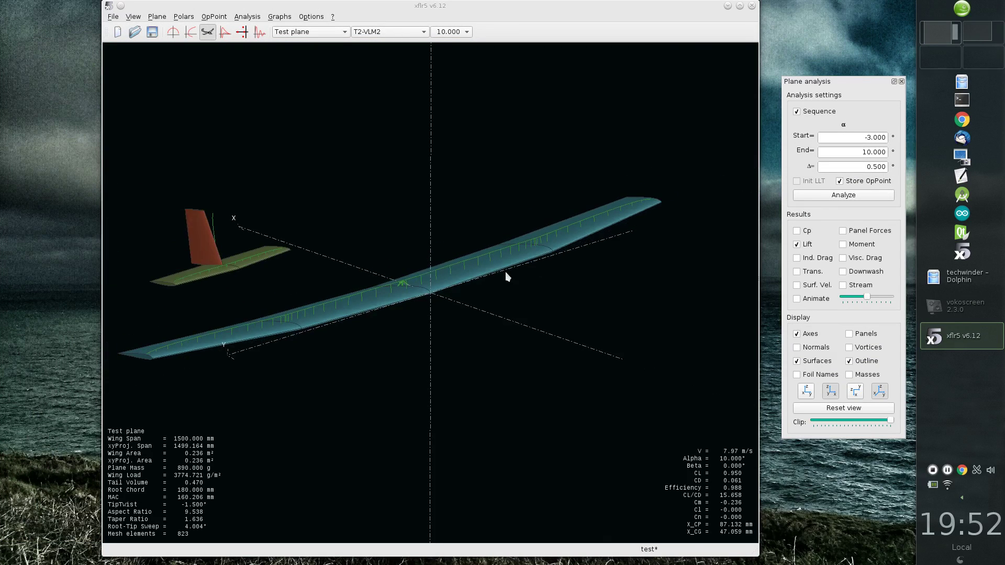
left_click_drag(385, 305, 508, 264)
left_click_drag(424, 320, 173, 287)
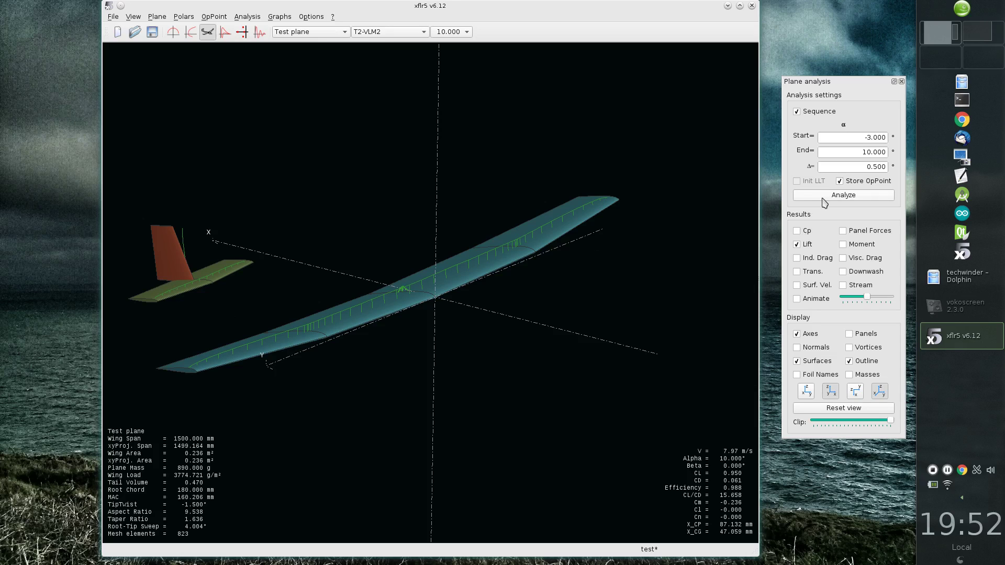
Step: Display the operating point at 0.000° angle of attack and inspect its lift distribution from a low angle
left_click(445, 33)
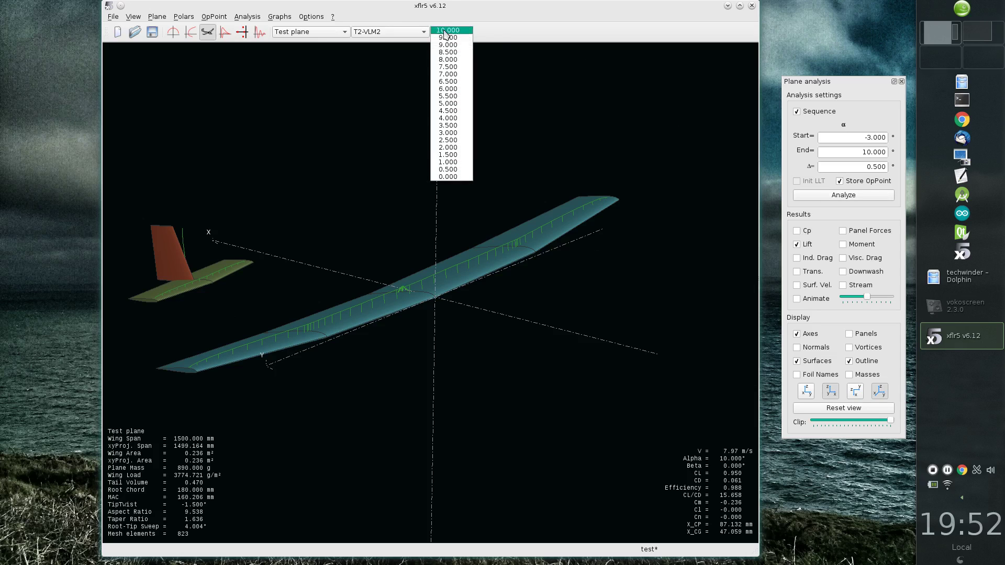
left_click(454, 177)
left_click_drag(421, 330, 448, 282)
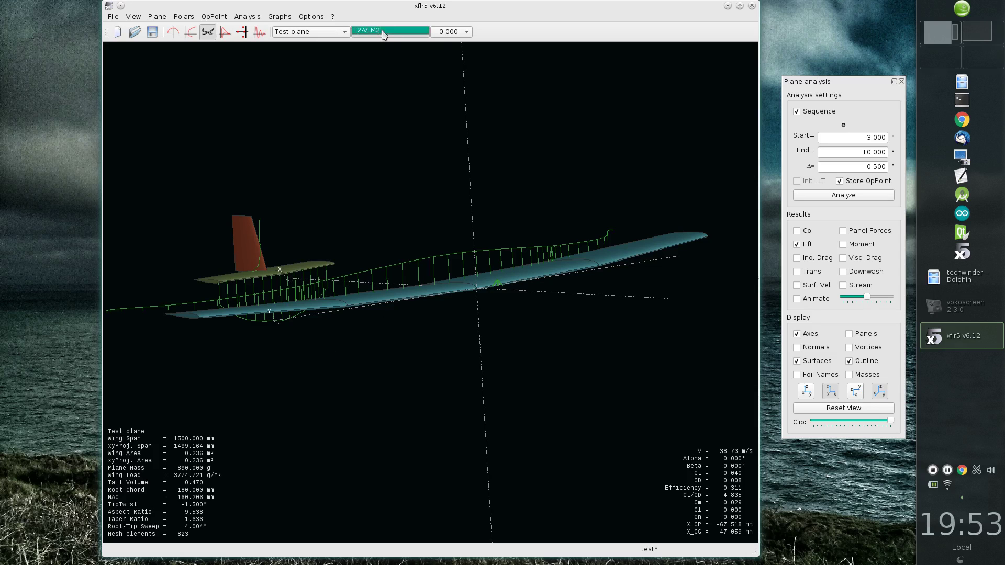
Step: Display the operating point at 10.000° angle of attack and inspect its lift distribution along the wing and tail
left_click(454, 33)
left_click(449, 5)
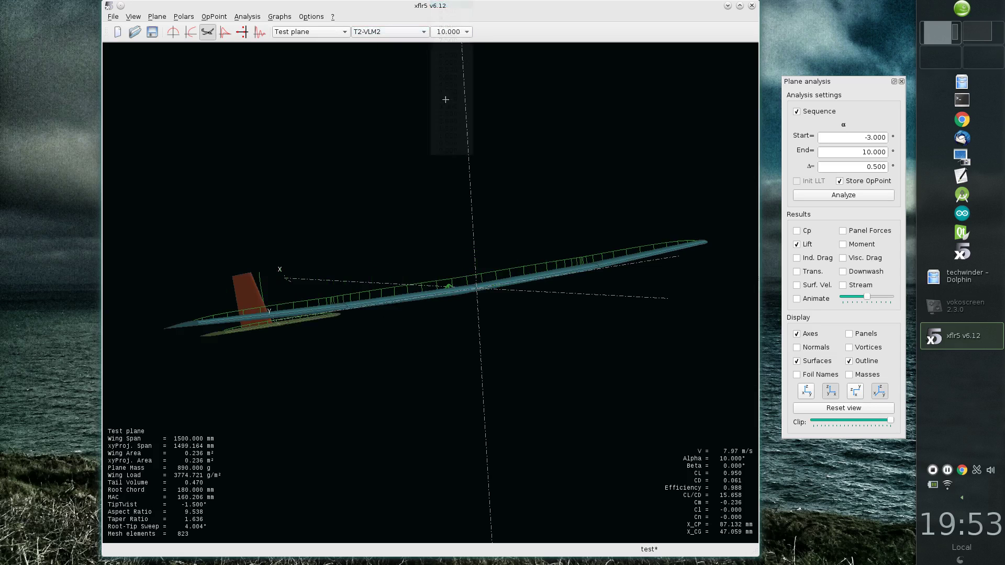
left_click_drag(465, 305, 247, 259)
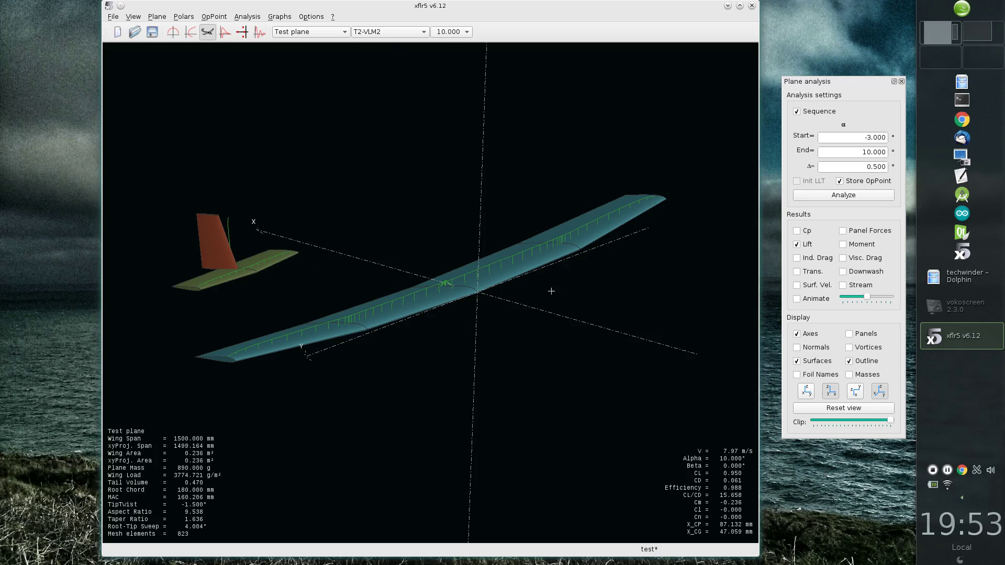
left_click_drag(681, 273, 667, 258)
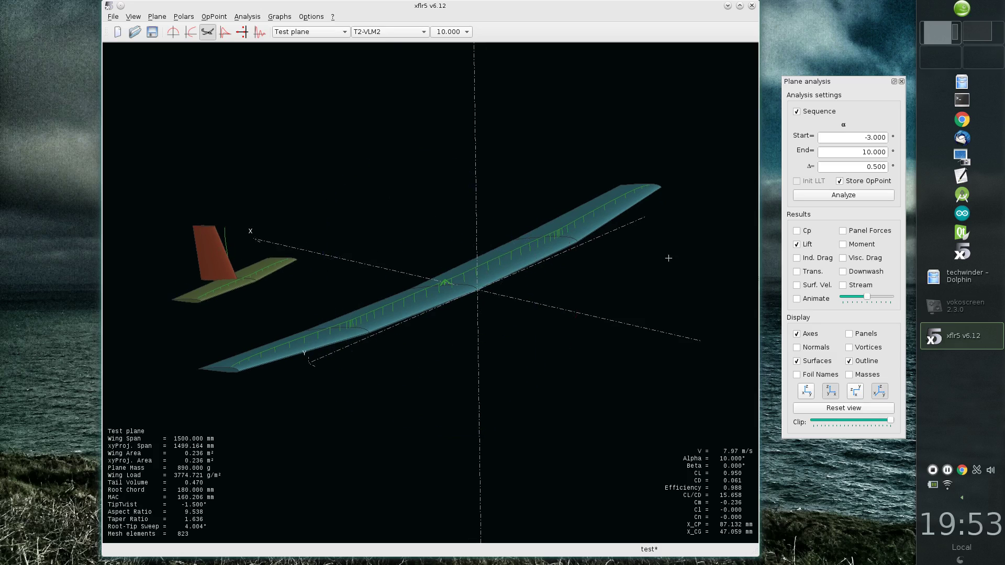
Step: Hide the lift distribution, colour the plane by pressure coefficient (Cp) and inspect the wing and tail
left_click(801, 245)
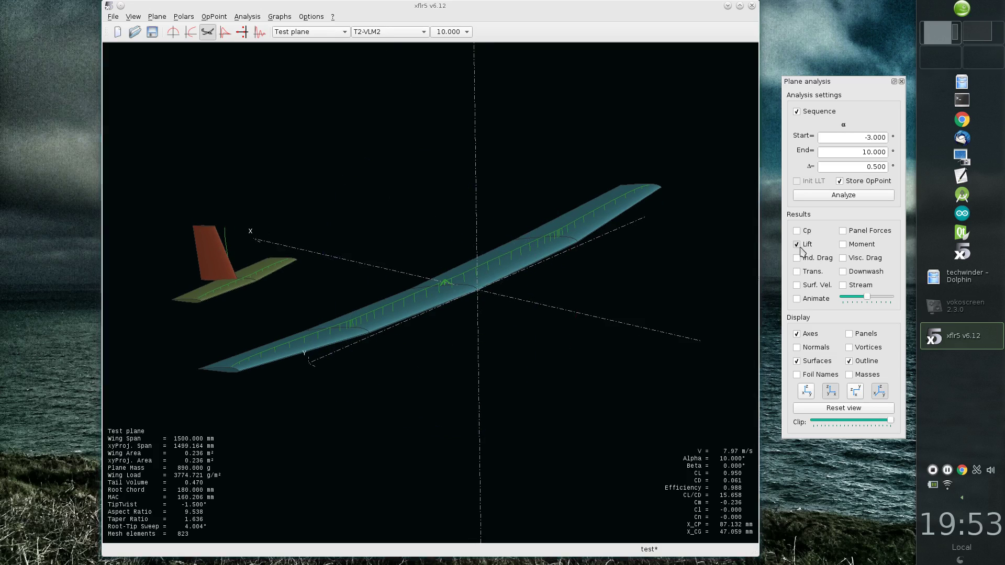
left_click(806, 232)
left_click_drag(581, 314, 503, 297)
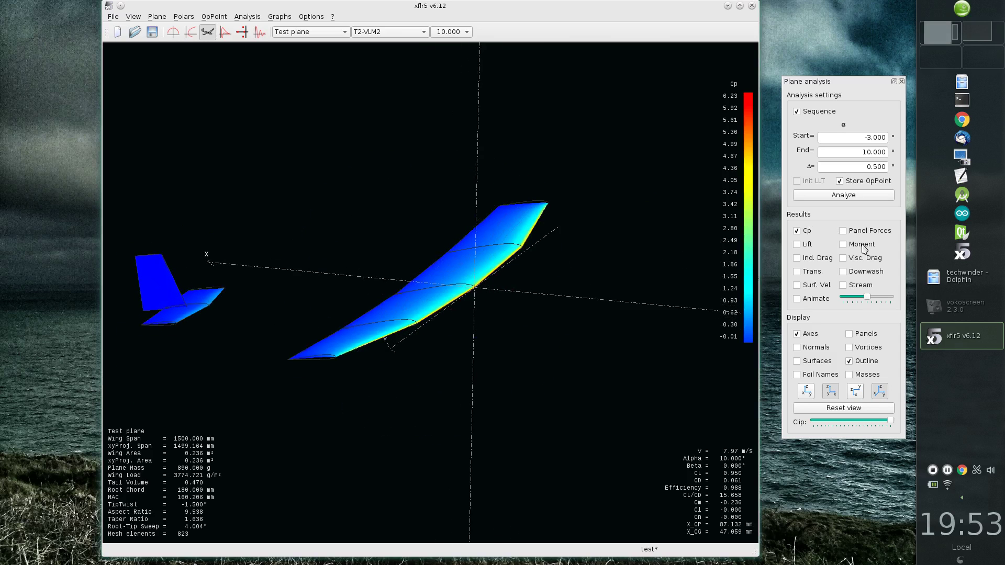
Step: Add the induced drag and viscous drag distributions to the Cp plot and inspect them behind the wing and tail
left_click(796, 258)
left_click(872, 261)
left_click_drag(550, 297, 382, 267)
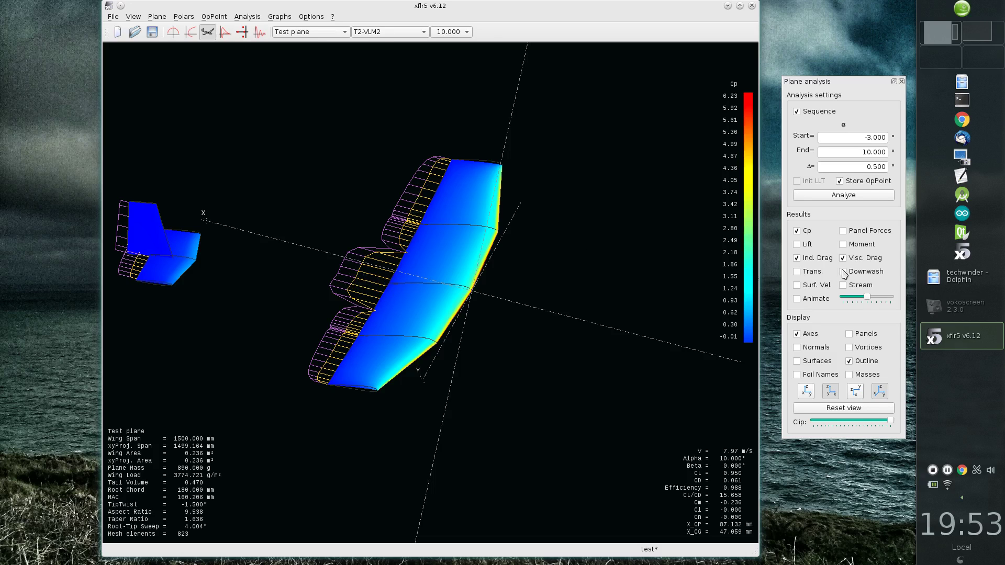
Step: Show only the transition lines on the plane's solid surfaces, hiding Cp and both drags, and examine the wing's upper and lower sides
left_click(814, 275)
left_click(843, 258)
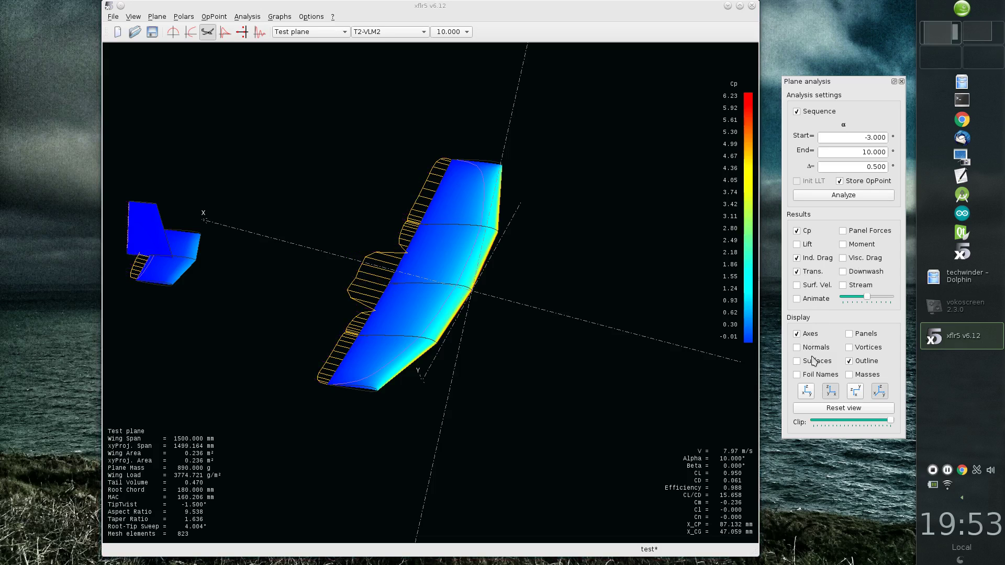
left_click(797, 361)
left_click(796, 231)
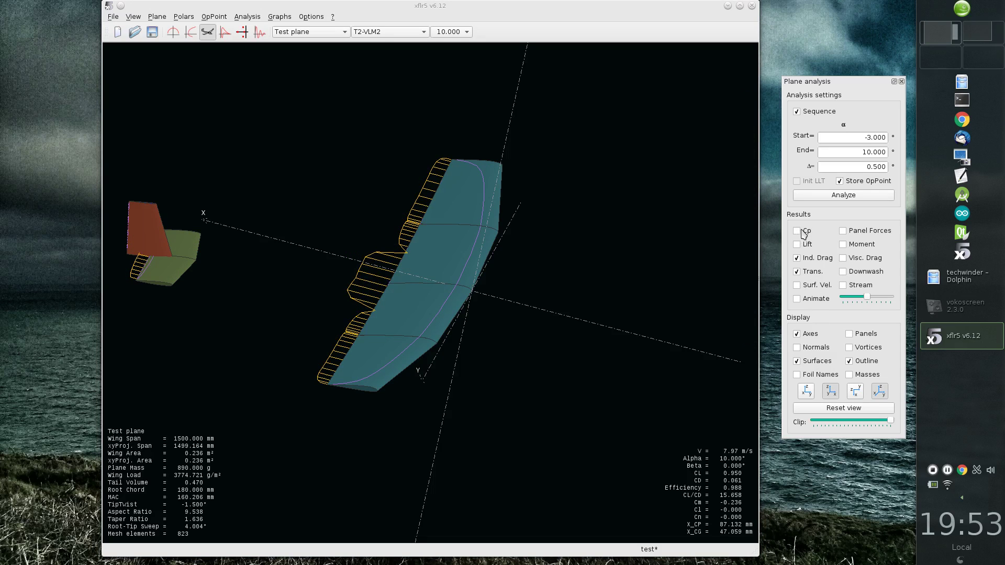
left_click(808, 260)
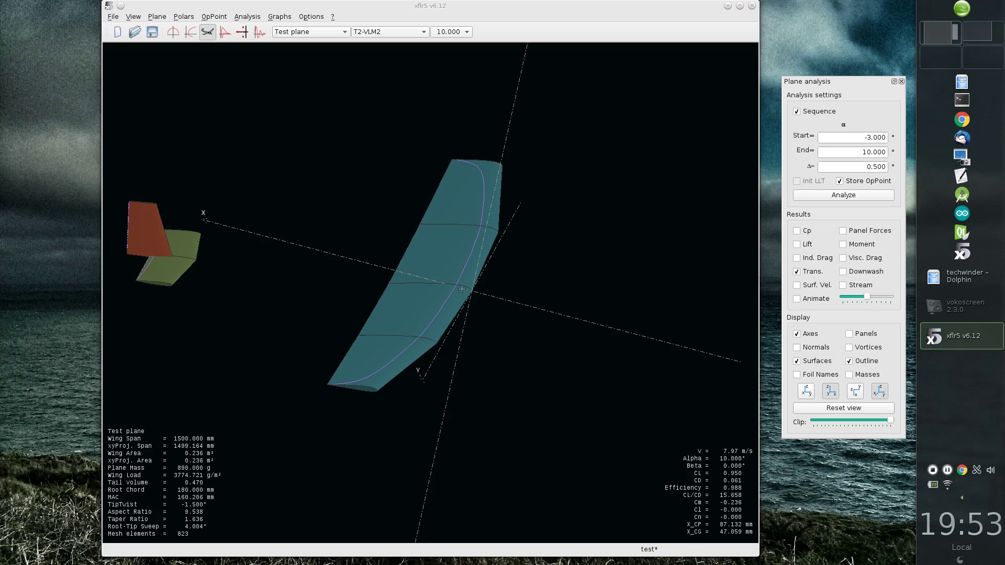
left_click_drag(453, 347, 447, 78)
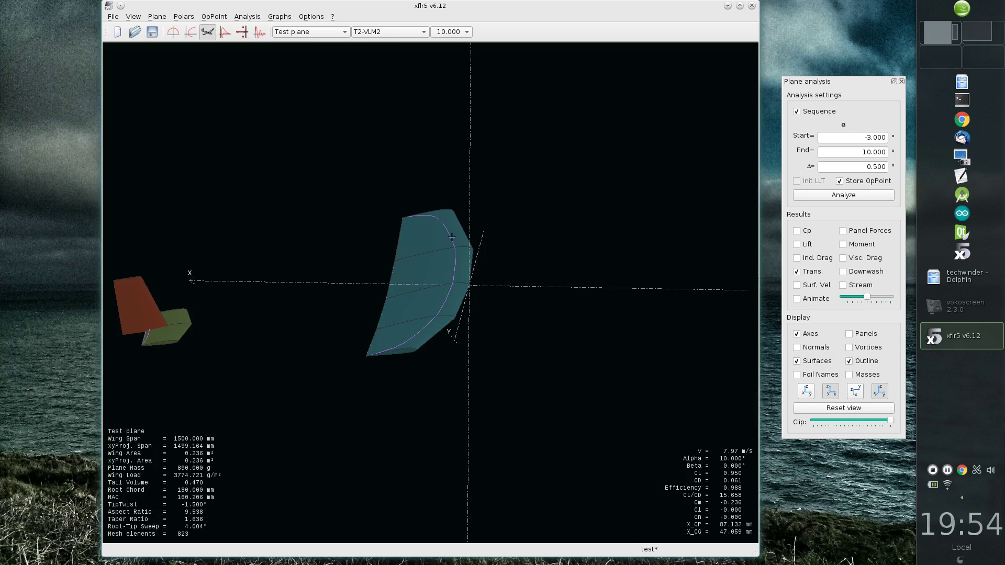
left_click_drag(454, 276, 449, 285)
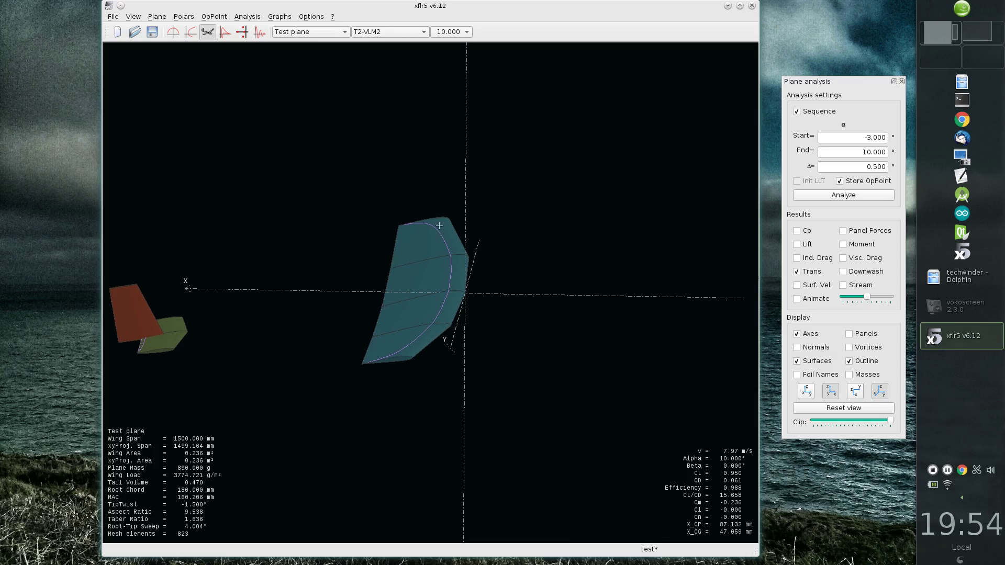
left_click_drag(427, 347, 396, 307)
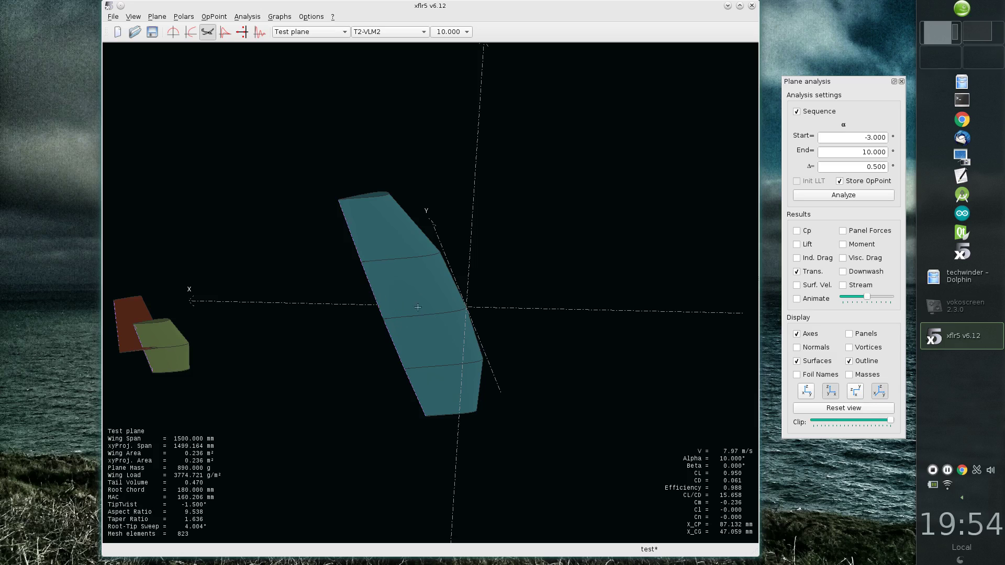
left_click_drag(406, 290, 461, 343)
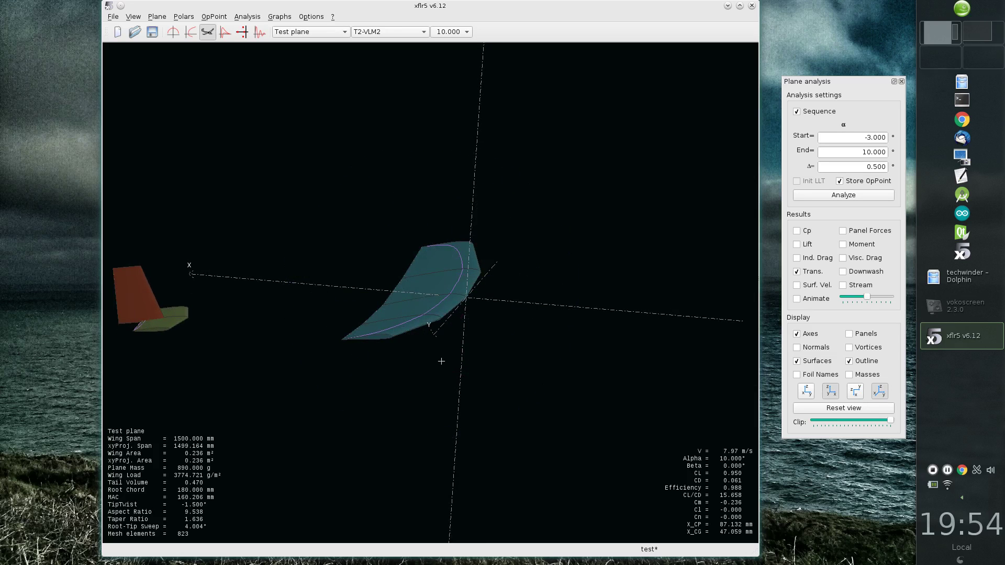
Step: Replace the transition lines with the streamlines and bring the whole plane and its wake into view
left_click(813, 272)
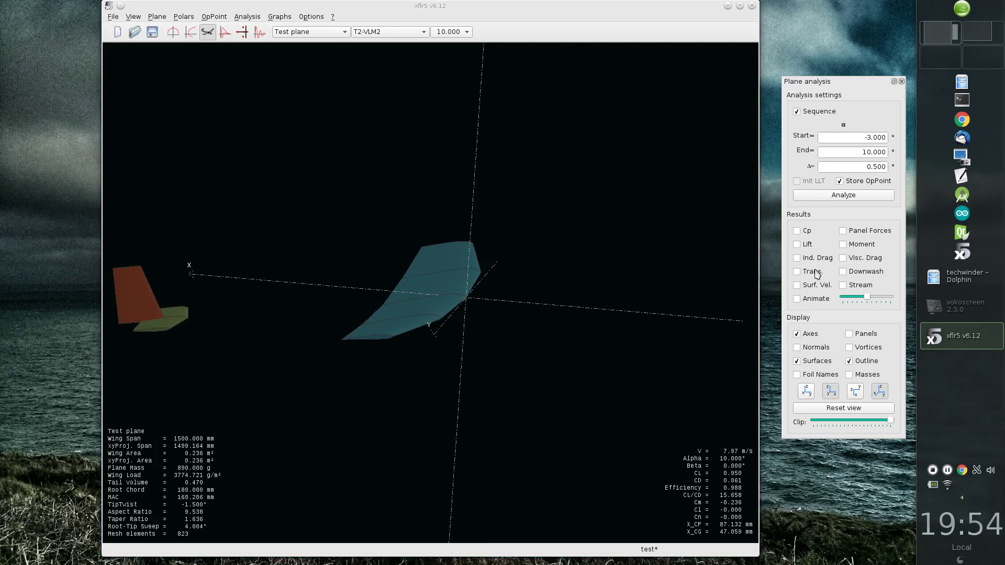
left_click(843, 285)
mouse_move(409, 314)
left_mouse_down()
mouse_move(453, 281)
mouse_move(409, 307)
mouse_move(418, 314)
left_mouse_up()
scroll(453, 280, "down", 6)
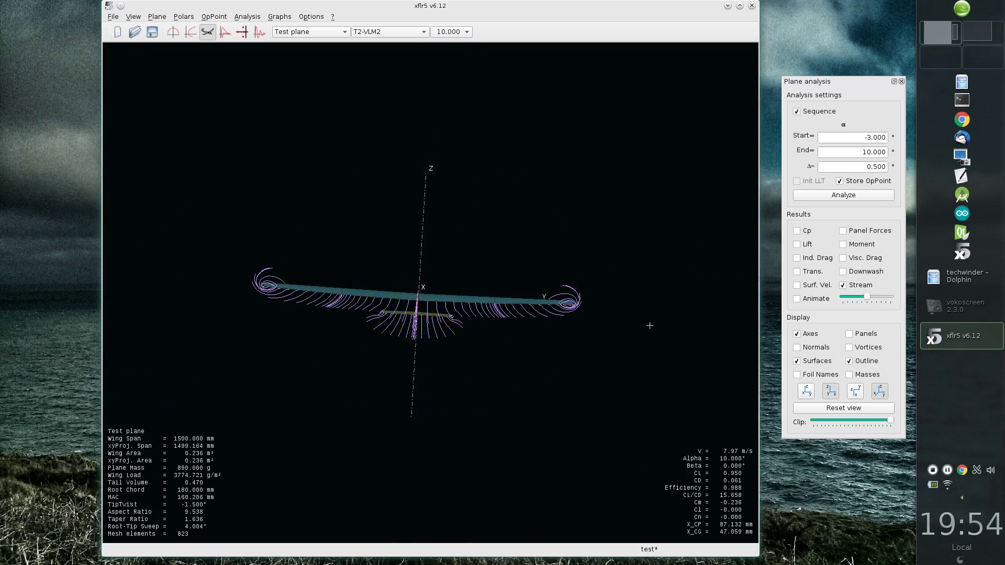
Step: Examine the streamlines and wingtip vortices in a straight view along the plane's X axis
left_click(807, 391)
scroll(503, 299, "up", 3)
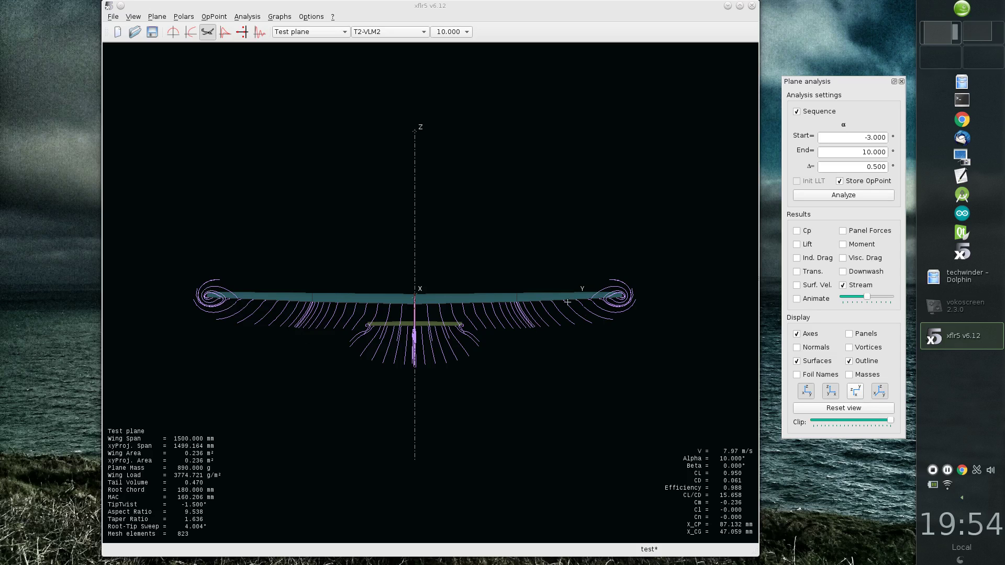
scroll(571, 303, "up", 3)
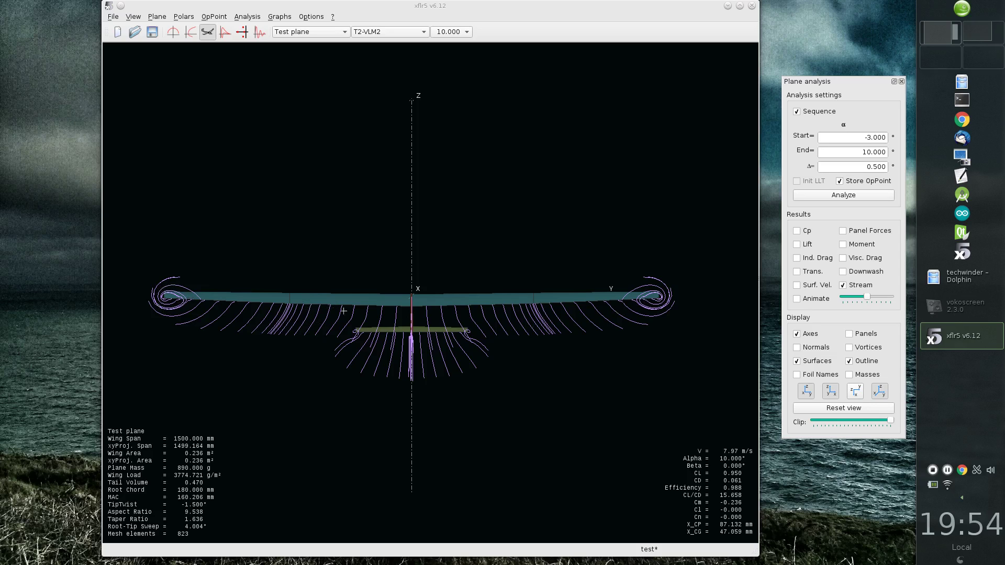
left_click_drag(578, 316, 608, 309)
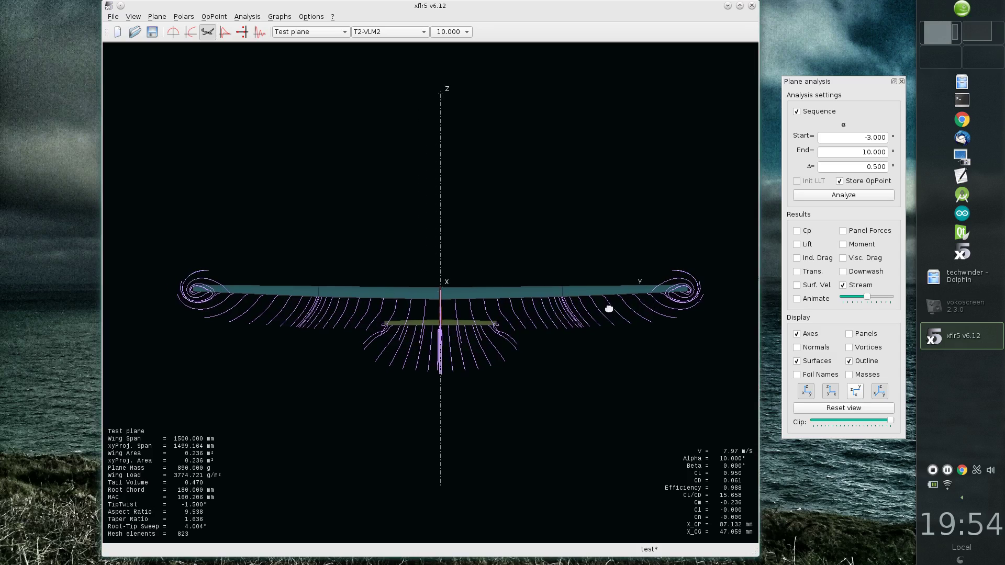
scroll(608, 303, "down", 1)
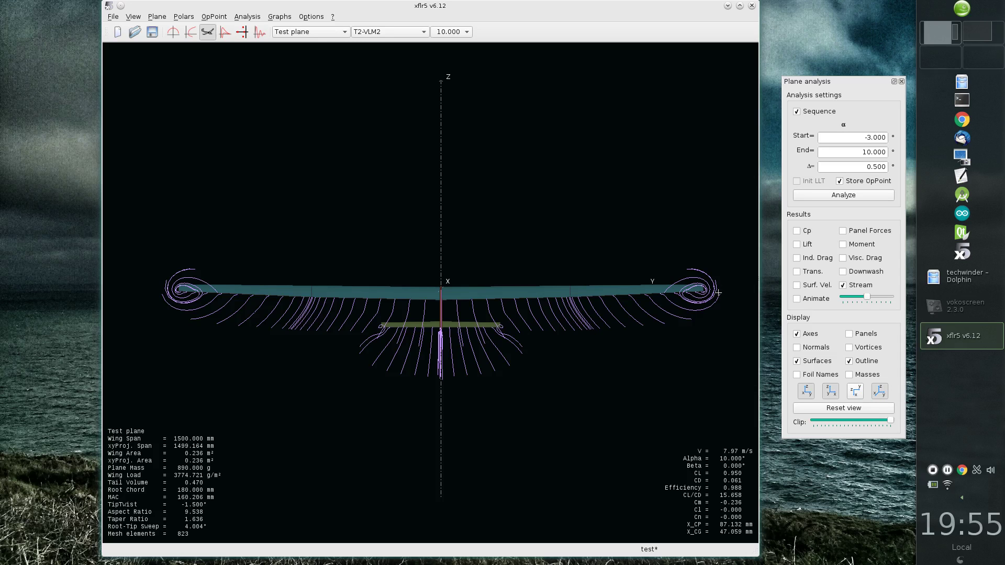
left_click_drag(534, 311, 507, 247)
left_click(807, 391)
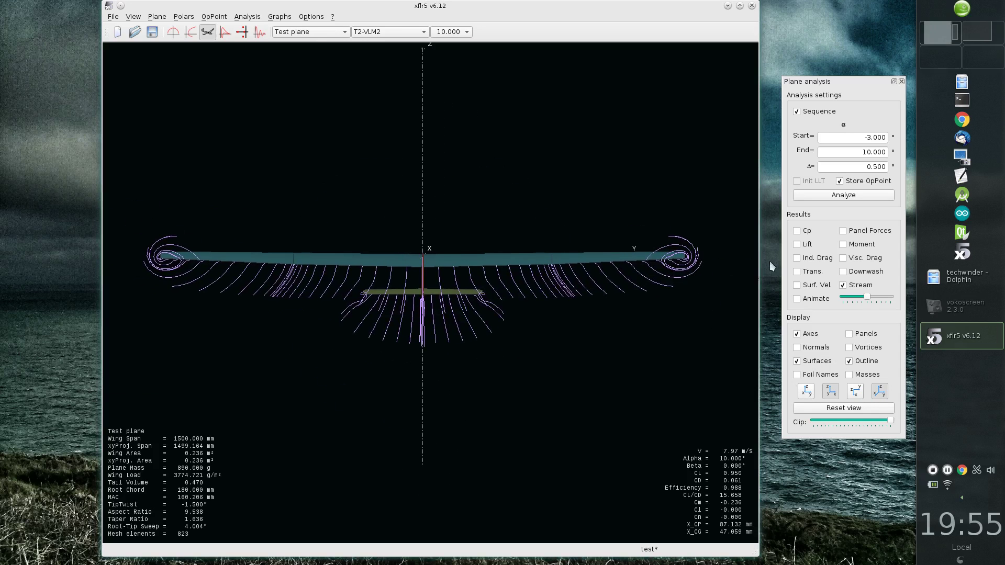
Step: Animate the streamlines through the operating points with the animation speed slider at its maximum, and stop the animation
left_click(803, 299)
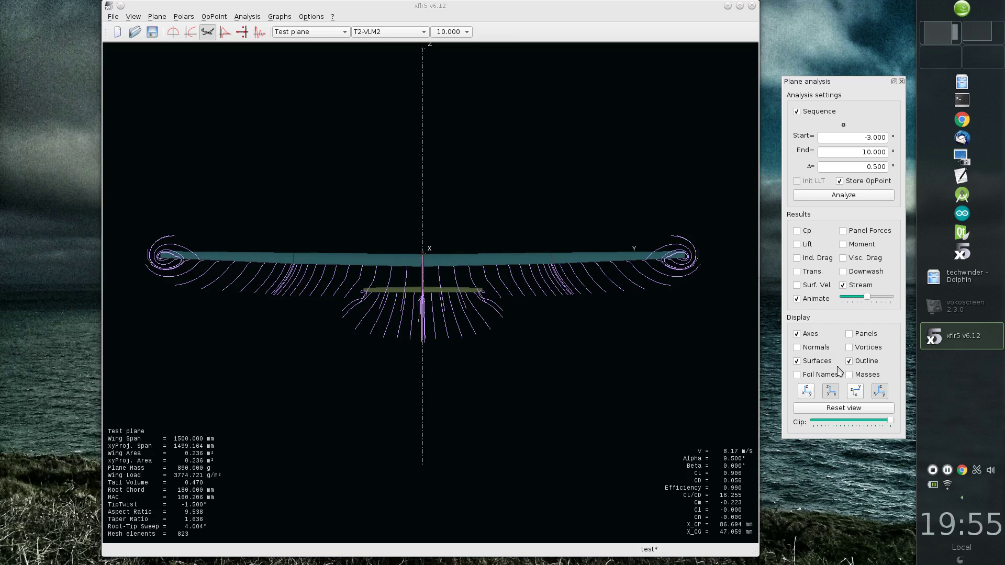
left_click_drag(867, 296, 897, 298)
left_click(809, 300)
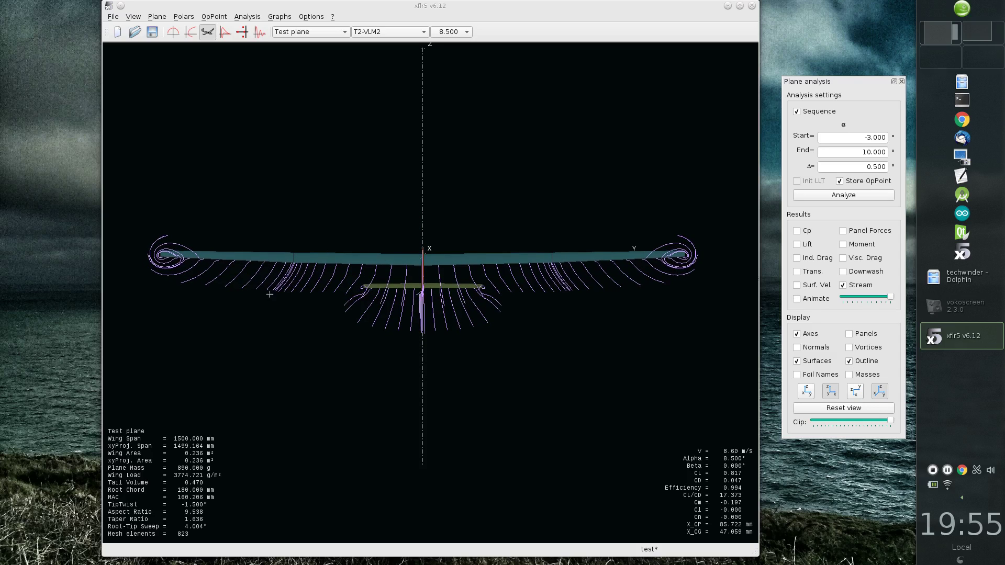